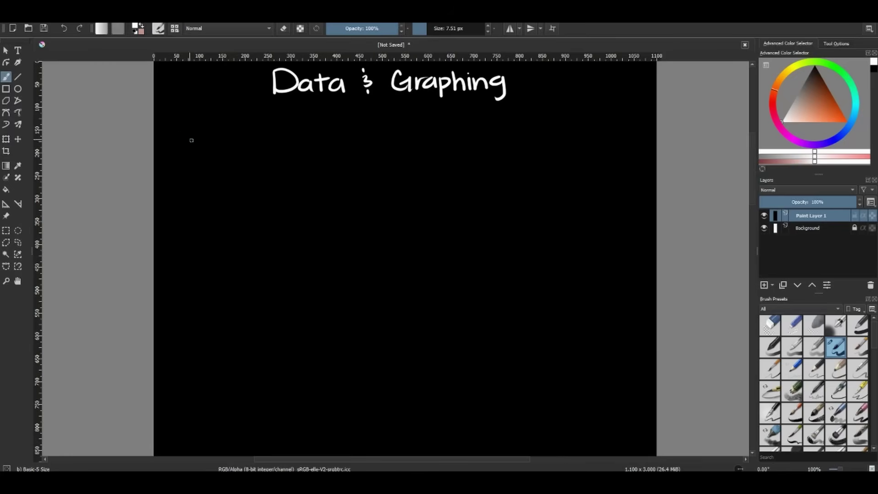
Handwrite 'Data tables' below the title and underline it.
left_click_drag(182, 123, 183, 139)
mouse_move(182, 123)
left_mouse_down()
mouse_move(182, 139)
mouse_move(221, 138)
mouse_move(224, 129)
left_mouse_up()
mouse_move(237, 128)
left_mouse_down()
mouse_move(240, 138)
mouse_move(259, 138)
left_mouse_up()
left_click_drag(249, 130, 291, 137)
mouse_move(295, 121)
left_mouse_down()
mouse_move(297, 139)
mouse_move(321, 136)
left_mouse_up()
mouse_move(182, 147)
left_mouse_down()
mouse_move(339, 145)
mouse_move(382, 131)
mouse_move(371, 137)
left_mouse_up()
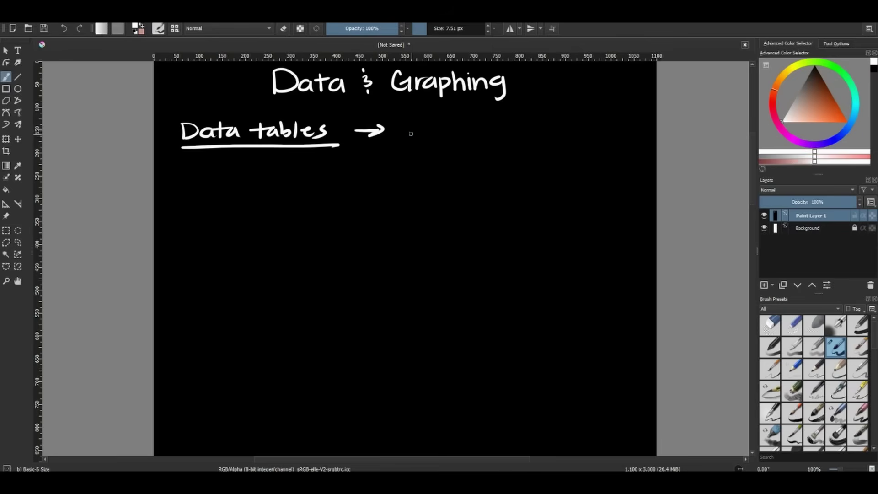
After the arrow, write 'organized method for our data' across two lines.
left_click_drag(405, 128, 426, 129)
left_click_drag(434, 129, 430, 143)
mouse_move(449, 128)
left_mouse_down()
mouse_move(503, 133)
mouse_move(509, 118)
mouse_move(542, 134)
mouse_move(560, 122)
mouse_move(598, 134)
left_mouse_up()
mouse_move(324, 156)
left_mouse_down()
mouse_move(315, 173)
mouse_move(320, 165)
left_mouse_up()
left_click_drag(330, 165, 488, 167)
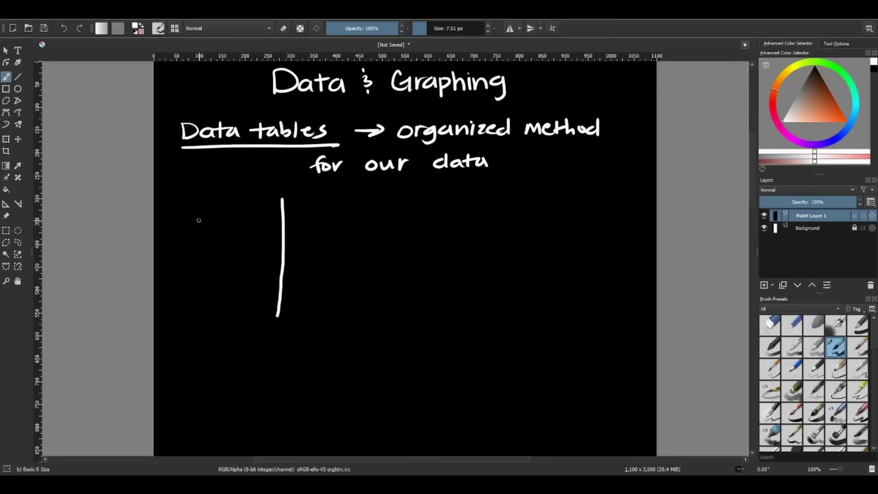
Cross the vertical line with a header line, then head it with a purple I and a green D.
left_click_drag(201, 223, 358, 215)
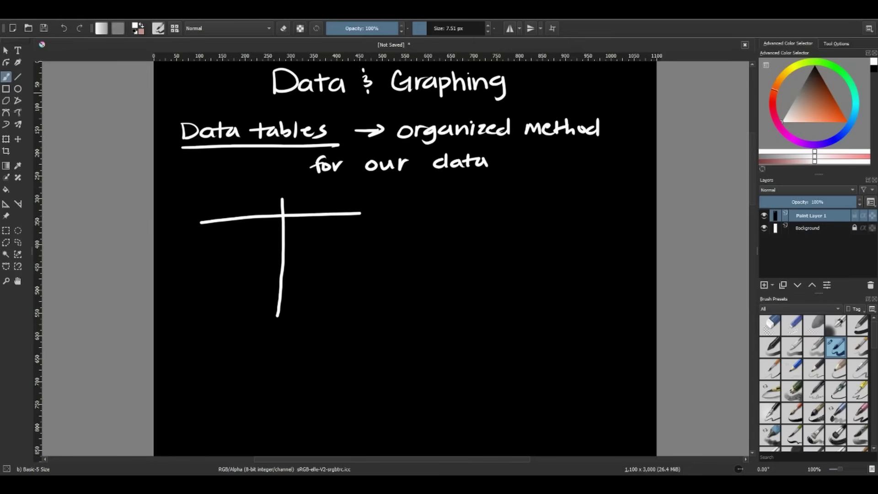
left_click(805, 145)
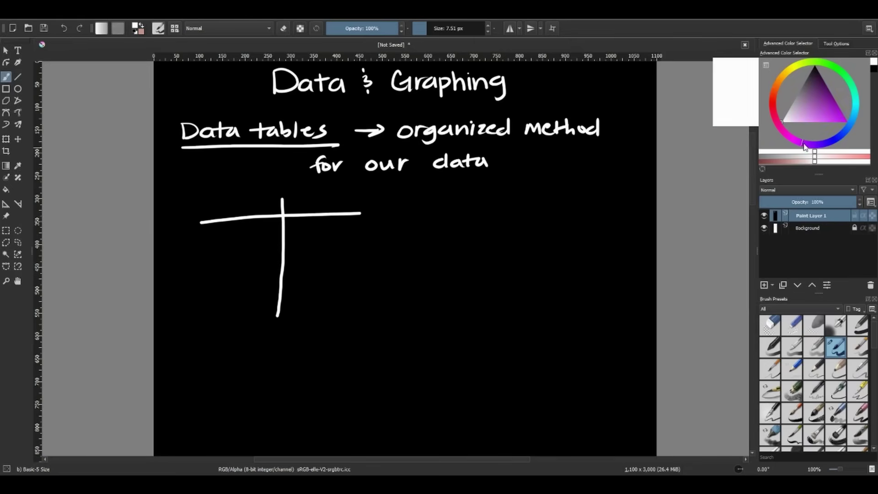
left_click(816, 89)
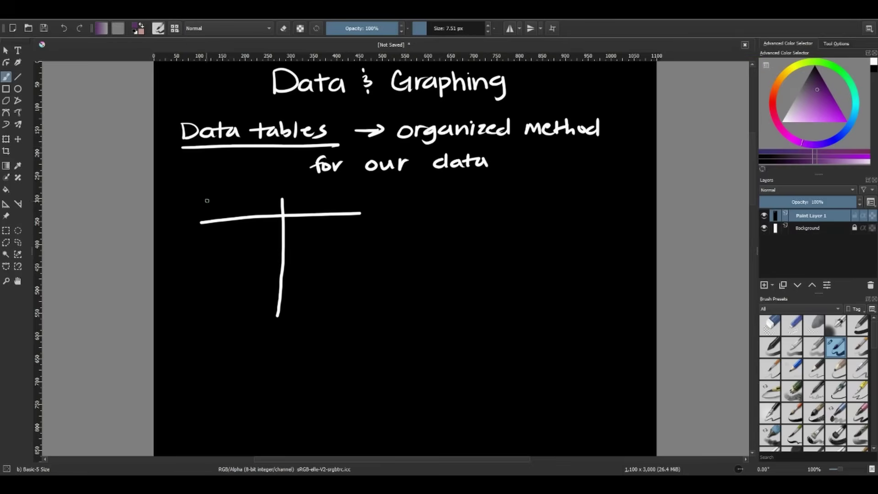
mouse_move(226, 198)
left_mouse_down()
mouse_move(247, 197)
mouse_move(236, 210)
left_mouse_up()
left_click_drag(226, 210, 247, 209)
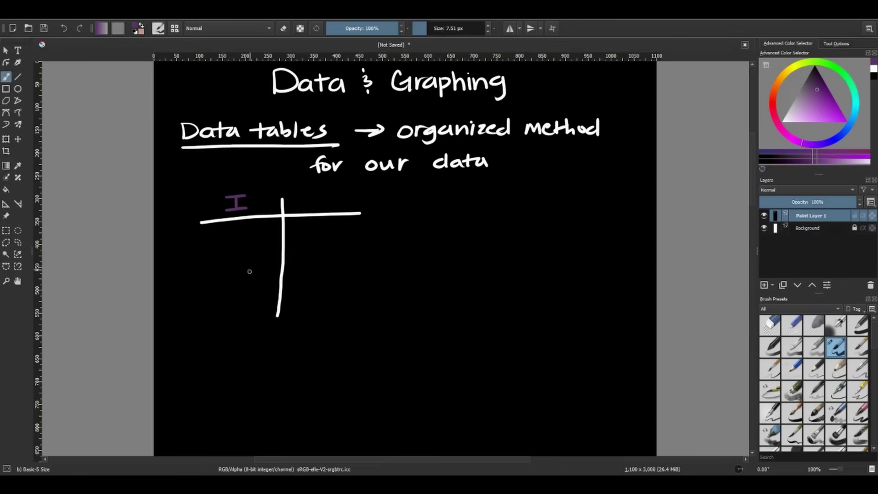
left_click(846, 79)
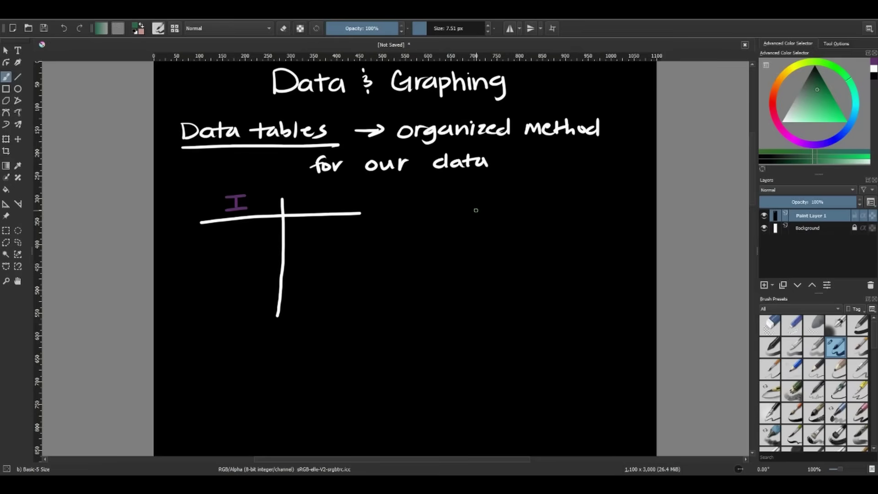
left_click_drag(315, 195, 321, 208)
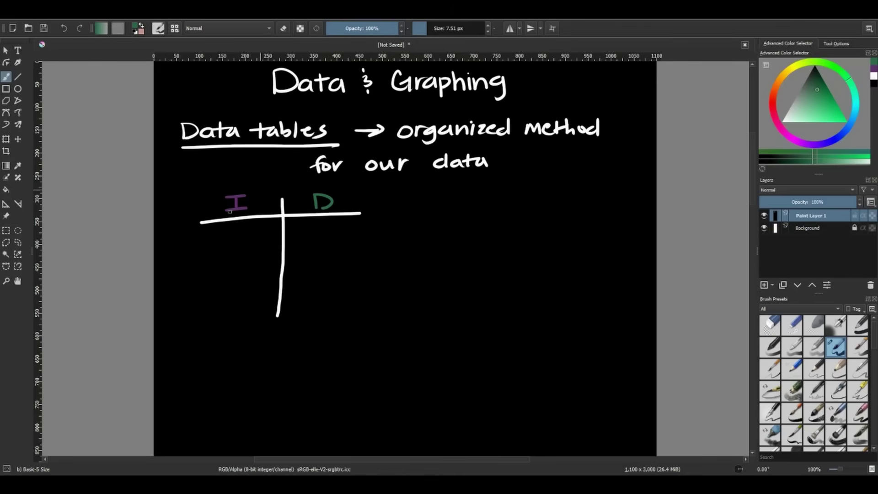
Draw a second, horizontal table in white with a purple I row label and a green D label.
left_click(874, 78)
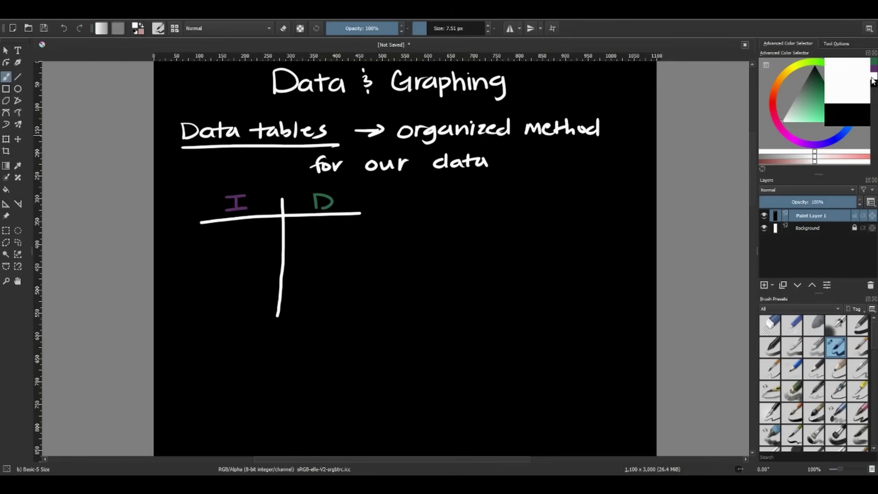
left_click_drag(424, 279, 616, 275)
left_click_drag(454, 259, 458, 307)
left_click(874, 75)
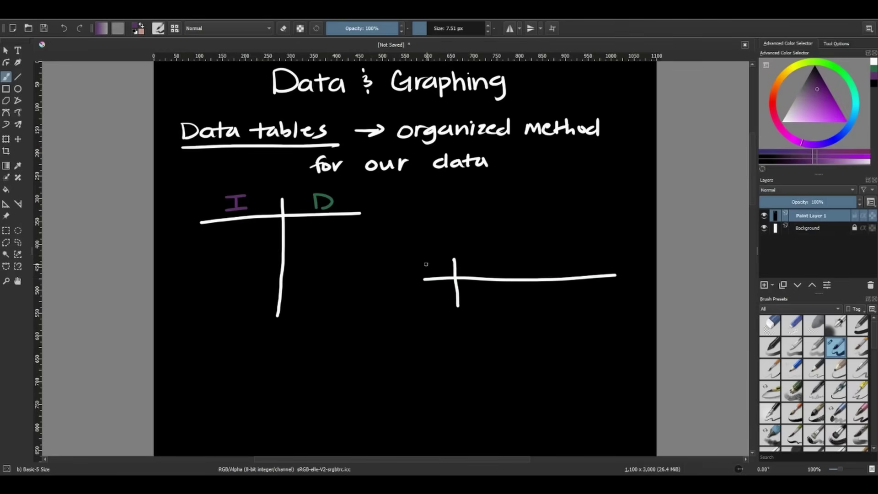
mouse_move(422, 262)
left_mouse_down()
mouse_move(440, 260)
mouse_move(432, 273)
mouse_move(447, 269)
mouse_move(435, 306)
left_mouse_up()
left_click(874, 79)
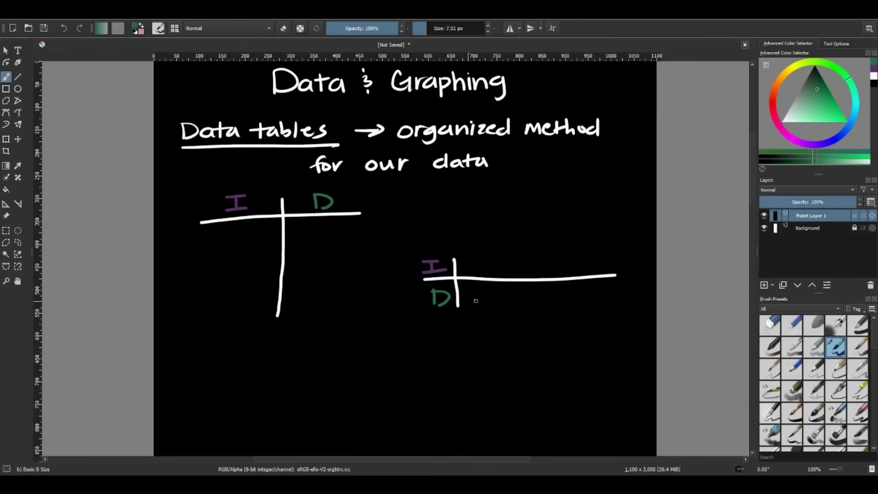
In white, write 1, 2, 3 down the I column and 2, 4, 6 down the D column.
left_click(874, 76)
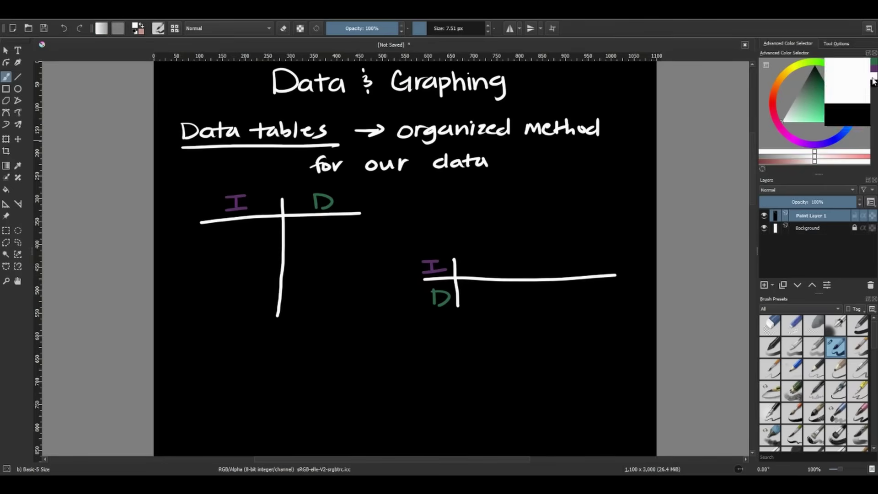
left_click_drag(237, 231, 237, 243)
left_click_drag(237, 255, 247, 268)
mouse_move(236, 280)
left_mouse_down()
mouse_move(244, 285)
mouse_move(236, 297)
left_mouse_up()
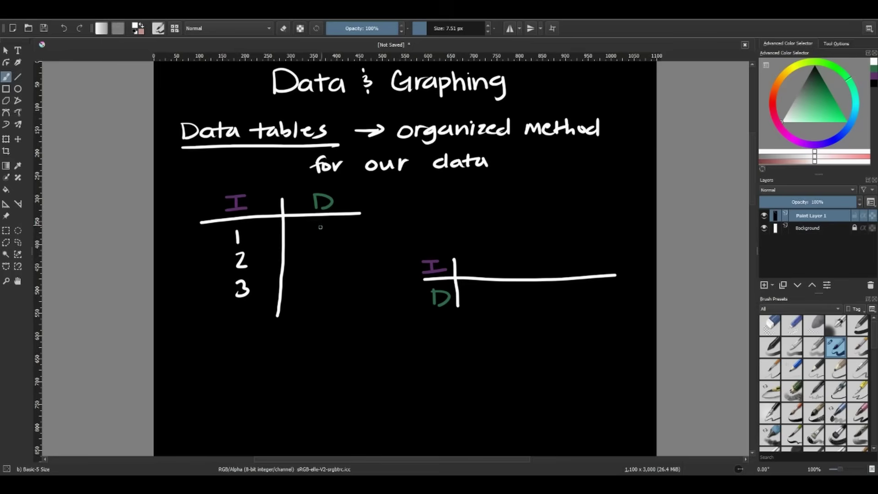
left_click_drag(315, 227, 327, 235)
mouse_move(315, 249)
left_mouse_down()
mouse_move(325, 260)
mouse_move(325, 293)
left_mouse_up()
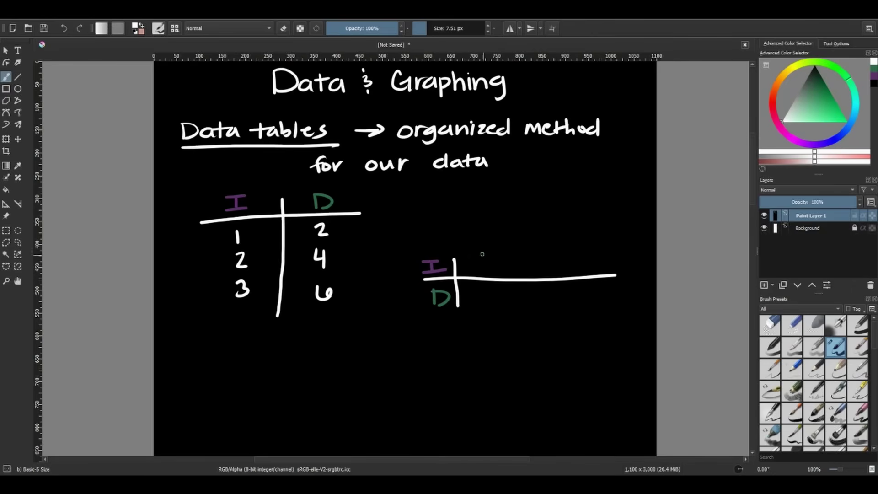
Write 1, 2, 3 along the horizontal table's I row and 2, 4, 6 along its D row.
mouse_move(483, 254)
left_mouse_down()
mouse_move(483, 269)
mouse_move(572, 269)
left_mouse_up()
left_click_drag(480, 292, 493, 304)
mouse_move(531, 288)
left_mouse_down()
mouse_move(526, 300)
mouse_move(544, 300)
left_mouse_up()
mouse_move(539, 288)
left_mouse_down()
mouse_move(541, 307)
mouse_move(590, 295)
left_mouse_up()
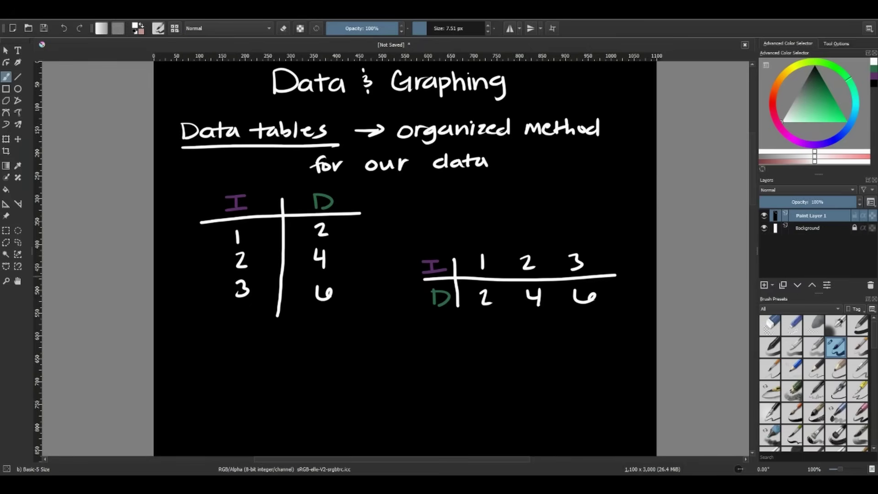
Pan the canvas up, label the headings I (g) and D (m), and draw an upward arrow under I.
left_click(17, 281)
left_click_drag(310, 296, 360, 256)
left_click(8, 76)
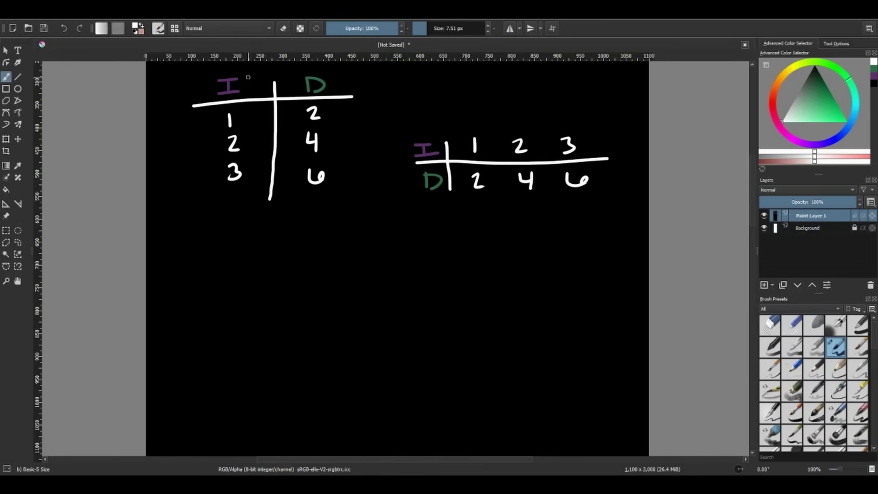
mouse_move(247, 79)
left_mouse_down()
mouse_move(245, 92)
mouse_move(259, 87)
mouse_move(252, 93)
left_mouse_up()
left_click_drag(262, 75, 264, 90)
mouse_move(336, 75)
left_mouse_down()
mouse_move(330, 87)
mouse_move(362, 91)
left_mouse_up()
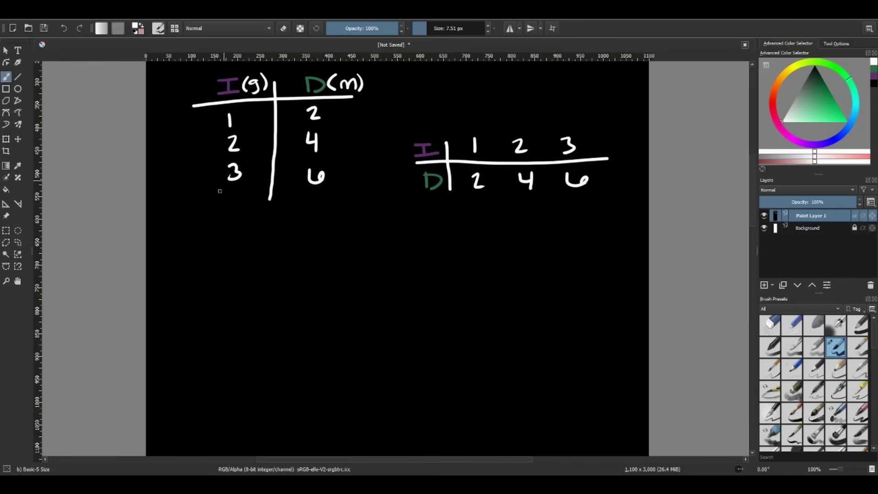
mouse_move(230, 219)
left_mouse_down()
mouse_move(245, 259)
mouse_move(229, 219)
left_mouse_up()
Draw a downward arrow under the D column and begin the note '* Data is'.
mouse_move(314, 205)
left_mouse_down()
mouse_move(331, 240)
mouse_move(339, 235)
left_mouse_up()
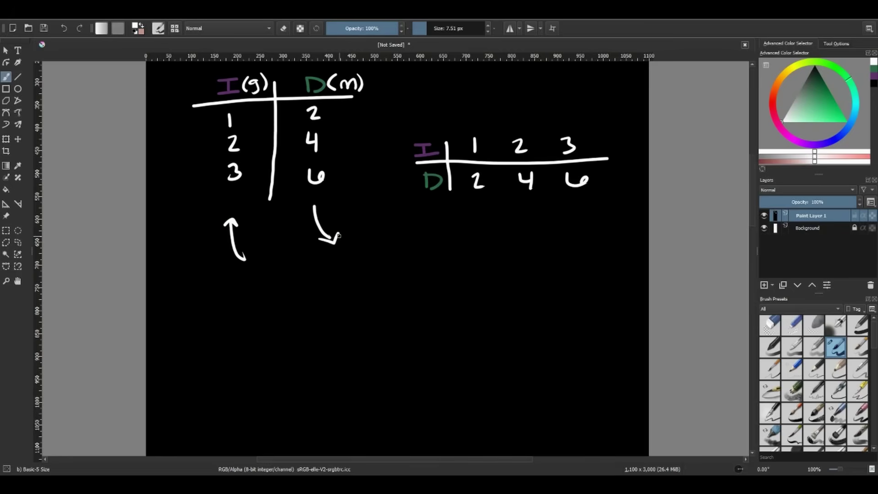
mouse_move(175, 287)
left_mouse_down()
mouse_move(187, 299)
mouse_move(175, 299)
left_mouse_up()
mouse_move(181, 283)
left_mouse_down()
mouse_move(182, 301)
mouse_move(190, 293)
left_mouse_up()
left_click_drag(197, 285, 200, 300)
left_click_drag(229, 290, 242, 300)
left_click_drag(231, 291, 285, 297)
left_click(275, 281)
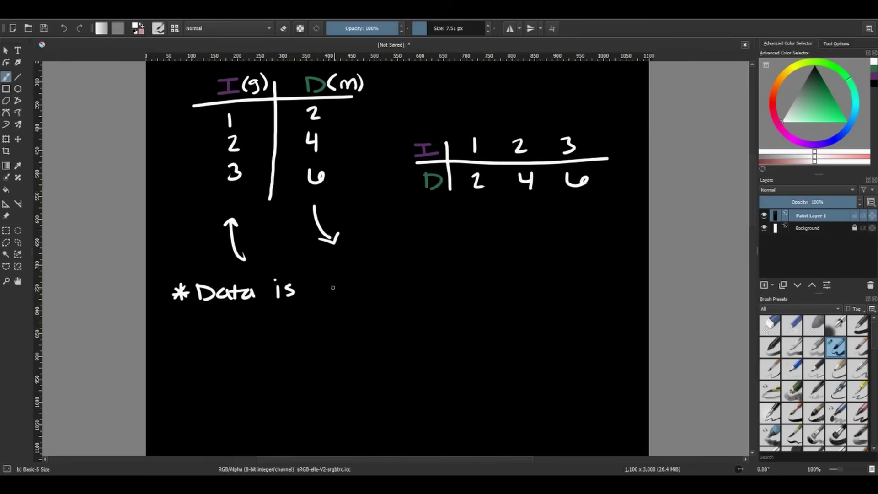
Finish the note with 'Collected in ordered pairs'.
left_click_drag(337, 282, 337, 297)
left_click_drag(347, 287, 355, 297)
mouse_move(362, 277)
left_mouse_down()
mouse_move(363, 297)
mouse_move(379, 295)
left_mouse_up()
mouse_move(393, 286)
left_mouse_down()
mouse_move(392, 296)
mouse_move(419, 295)
mouse_move(425, 278)
mouse_move(449, 298)
mouse_move(466, 297)
mouse_move(504, 285)
left_mouse_up()
mouse_move(513, 288)
left_mouse_down()
mouse_move(517, 279)
mouse_move(526, 295)
left_mouse_up()
mouse_move(527, 295)
left_mouse_down()
mouse_move(533, 286)
mouse_move(543, 295)
left_mouse_up()
mouse_move(552, 288)
left_mouse_down()
mouse_move(554, 280)
mouse_move(593, 294)
left_mouse_up()
mouse_move(596, 286)
left_mouse_down()
mouse_move(597, 296)
mouse_move(611, 287)
mouse_move(616, 295)
left_mouse_up()
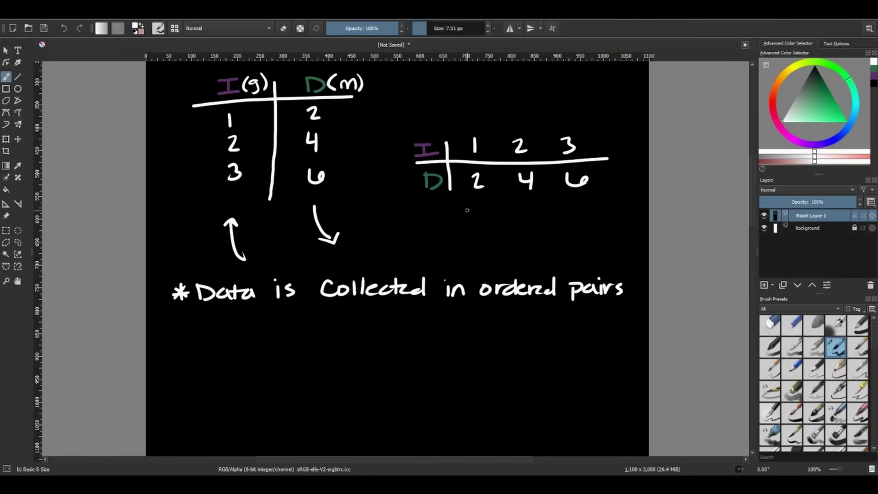
Scroll to blank canvas and write an underlined '- Line Graph' heading.
scroll(466, 211, "down", 5)
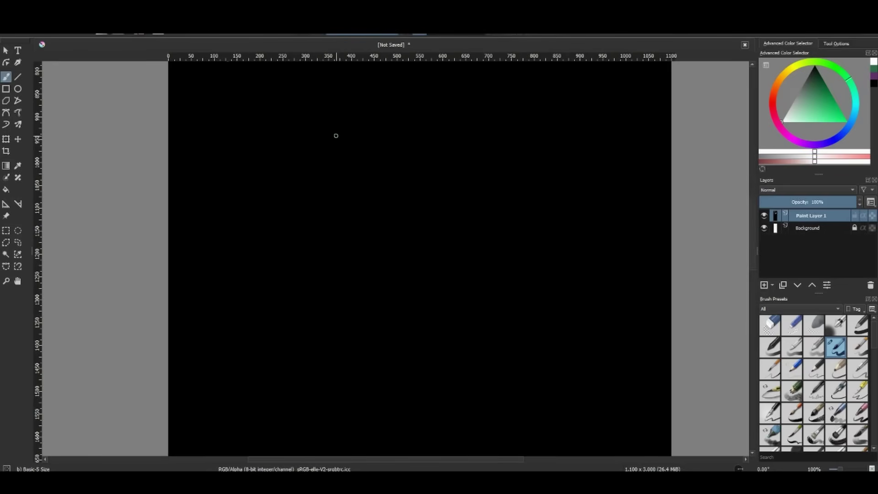
left_click_drag(181, 81, 221, 96)
mouse_move(227, 86)
left_mouse_down()
mouse_move(241, 97)
mouse_move(297, 96)
left_mouse_up()
left_click_drag(300, 85, 323, 96)
mouse_move(326, 85)
left_mouse_down()
mouse_move(325, 103)
mouse_move(335, 92)
left_mouse_up()
mouse_move(339, 74)
left_mouse_down()
mouse_move(338, 94)
mouse_move(348, 94)
left_mouse_up()
left_click_drag(204, 111, 343, 105)
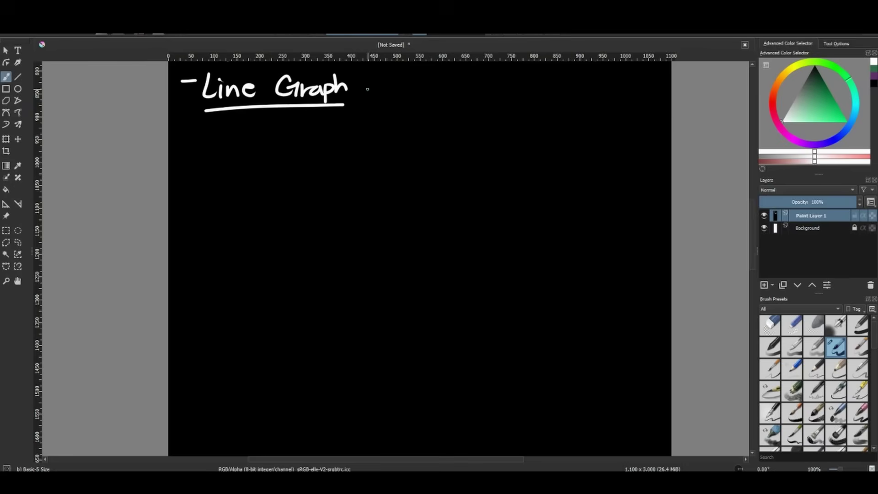
Add an arrow after the heading followed by 'Show trends in data'.
left_click_drag(368, 89, 398, 88)
left_click_drag(385, 95, 444, 95)
left_click_drag(452, 86, 511, 96)
mouse_move(502, 87)
left_mouse_down()
mouse_move(522, 82)
mouse_move(551, 93)
left_mouse_up()
mouse_move(559, 86)
left_mouse_down()
mouse_move(561, 95)
mouse_move(616, 96)
left_mouse_up()
left_click(604, 84)
left_click_drag(417, 113, 417, 125)
left_click_drag(434, 115, 445, 124)
mouse_move(441, 115)
left_mouse_down()
mouse_move(464, 112)
mouse_move(470, 124)
left_mouse_up()
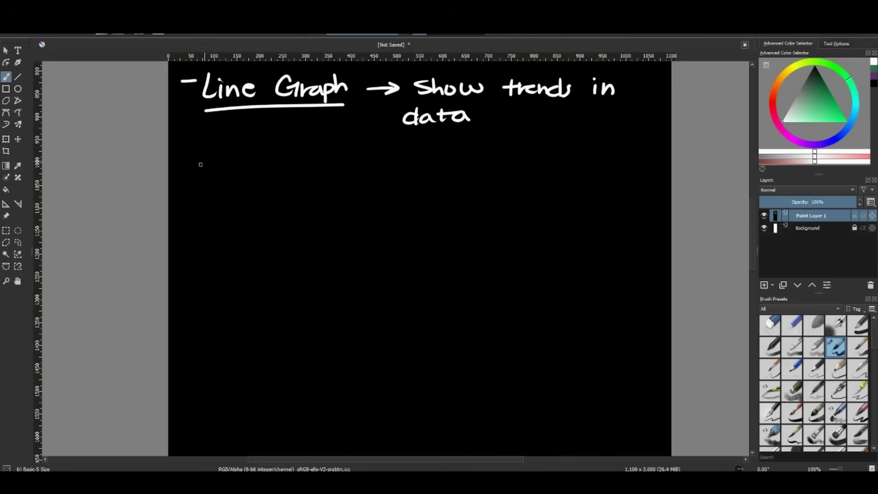
Below the heading, start a bullet reading '* help make'.
left_click_drag(205, 145, 216, 159)
left_click_drag(216, 146, 211, 160)
left_click_drag(203, 153, 241, 158)
left_click_drag(243, 153, 250, 157)
left_click_drag(256, 142, 261, 163)
mouse_move(261, 149)
left_mouse_down()
mouse_move(263, 158)
mouse_move(316, 158)
left_mouse_up()
left_click_drag(322, 142, 329, 157)
mouse_move(330, 154)
left_mouse_down()
mouse_move(358, 164)
mouse_move(368, 155)
left_mouse_up()
Complete the bullet with the word 'predictions'.
mouse_move(372, 158)
left_mouse_down()
mouse_move(385, 149)
mouse_move(393, 155)
left_mouse_up()
left_click_drag(401, 141, 404, 158)
mouse_move(415, 147)
left_mouse_down()
mouse_move(409, 154)
mouse_move(422, 158)
left_mouse_up()
left_click_drag(414, 149, 432, 156)
left_click(432, 141)
left_click_drag(446, 146, 472, 156)
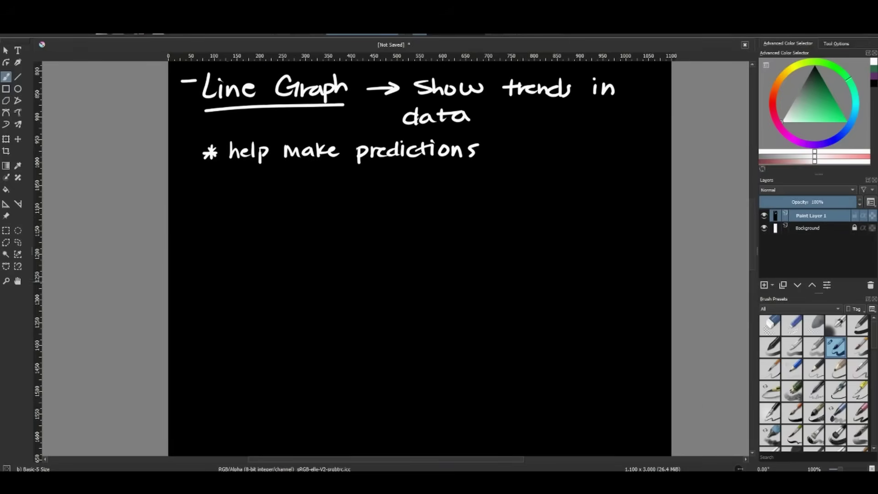
Draw the vertical and horizontal axes as one L-shaped stroke beneath the '* help make predictions' bullet.
mouse_move(258, 195)
left_mouse_down()
mouse_move(265, 343)
mouse_move(459, 339)
left_mouse_up()
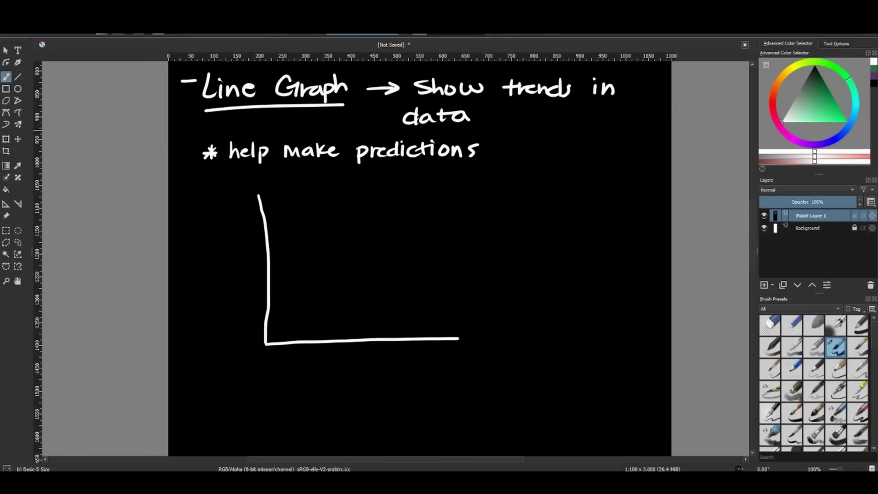
In orange, write the acronym 'M.I.X' beside the graph.
left_click(782, 76)
left_click(826, 104)
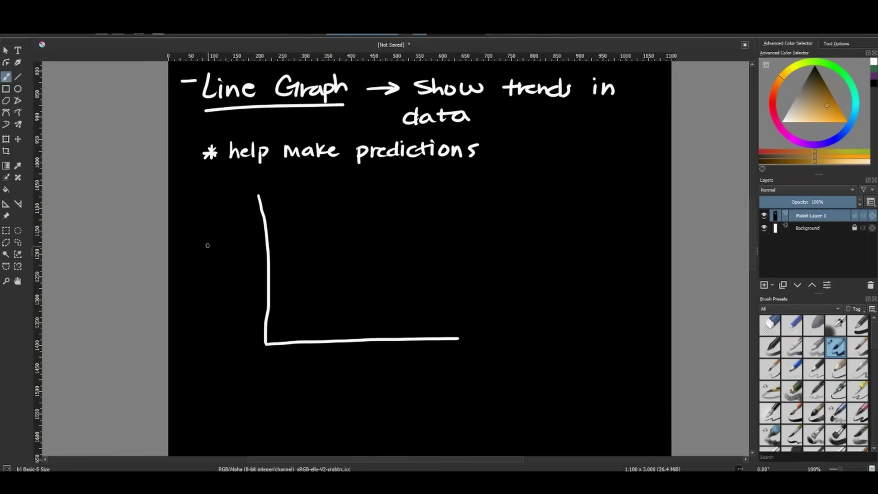
mouse_move(488, 170)
left_mouse_down()
mouse_move(488, 185)
mouse_move(502, 186)
mouse_move(532, 169)
mouse_move(523, 184)
left_mouse_up()
left_click(507, 185)
left_click_drag(513, 185, 559, 182)
left_click(539, 183)
mouse_move(558, 166)
left_mouse_down()
mouse_move(527, 202)
mouse_move(534, 274)
left_mouse_up()
Spell 'independent' down under the I and 'manipulated' down under the M.
left_click_drag(526, 285, 534, 291)
mouse_move(528, 299)
left_mouse_down()
mouse_move(534, 323)
mouse_move(545, 323)
left_mouse_up()
mouse_move(542, 329)
left_mouse_down()
mouse_move(543, 340)
mouse_move(548, 333)
left_mouse_up()
left_click_drag(488, 196, 497, 202)
left_click_drag(487, 206, 496, 215)
left_click_drag(493, 231, 500, 242)
left_click_drag(493, 249, 505, 259)
left_click_drag(501, 265, 510, 296)
left_click_drag(503, 304, 505, 328)
mouse_move(515, 335)
left_mouse_down()
mouse_move(508, 342)
mouse_move(520, 343)
left_mouse_up()
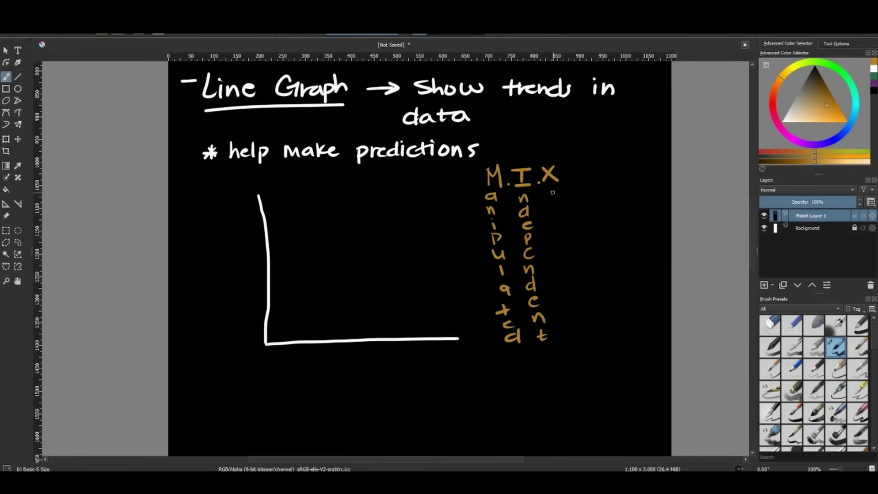
Spell 'x-axis' down under the X.
left_click_drag(553, 206, 559, 216)
mouse_move(553, 223)
left_mouse_down()
mouse_move(563, 231)
mouse_move(552, 232)
left_mouse_up()
left_click_drag(561, 237, 565, 265)
In green, mark the horizontal axis end with X and the vertical axis top with Y.
left_click(839, 70)
left_click_drag(464, 338, 476, 348)
left_click_drag(475, 338, 464, 348)
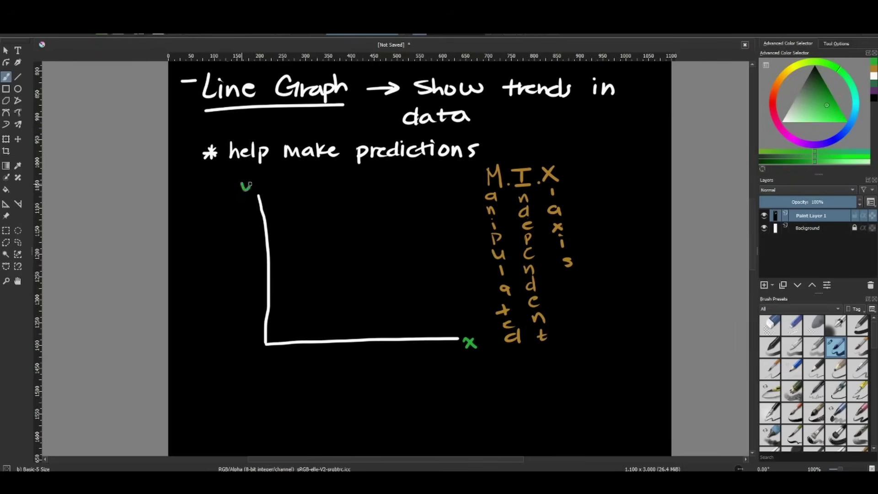
left_click_drag(246, 189, 247, 200)
In orange, write 'Independent' beneath the horizontal axis.
left_click(873, 68)
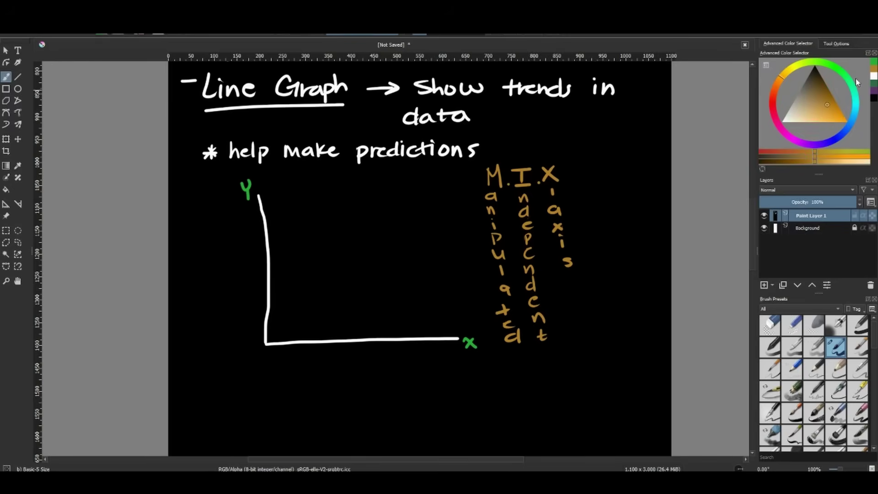
mouse_move(308, 355)
left_mouse_down()
mouse_move(327, 355)
mouse_move(316, 365)
mouse_move(326, 366)
left_mouse_up()
left_click_drag(322, 362, 373, 368)
mouse_move(378, 365)
left_mouse_down()
mouse_move(382, 353)
mouse_move(400, 365)
left_mouse_up()
left_click_drag(405, 353, 406, 364)
left_click_drag(403, 358, 414, 356)
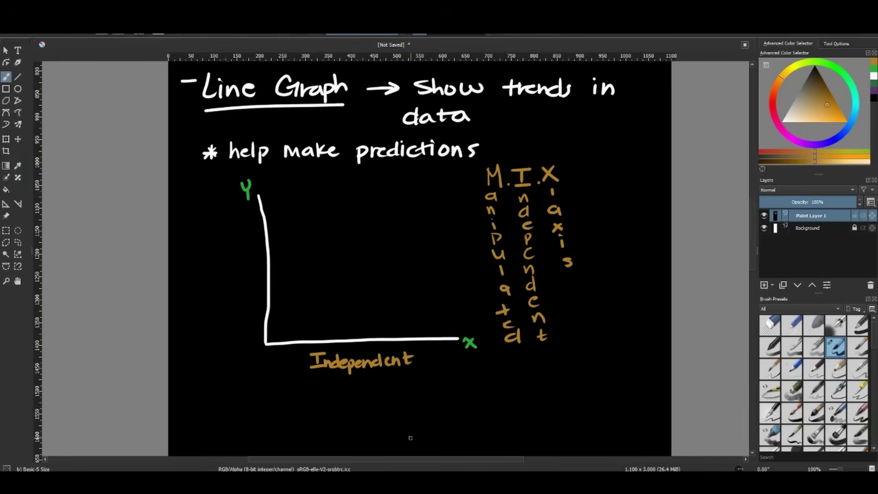
Select red as the brush colour and pan the drawing up to reveal space below.
left_click(773, 108)
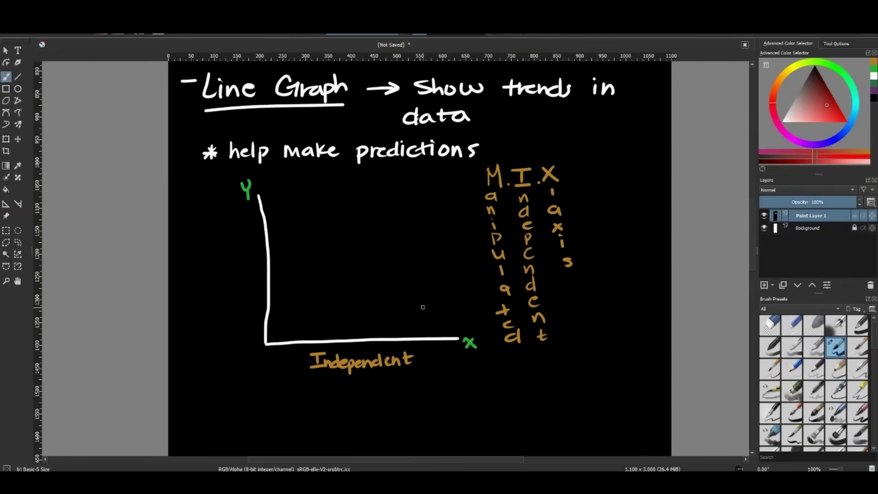
left_click(17, 281)
mouse_move(371, 252)
left_mouse_down()
mouse_move(394, 239)
mouse_move(405, 207)
left_mouse_up()
Write the red acronym D.R.Y below the graph with the freehand brush.
left_click(6, 77)
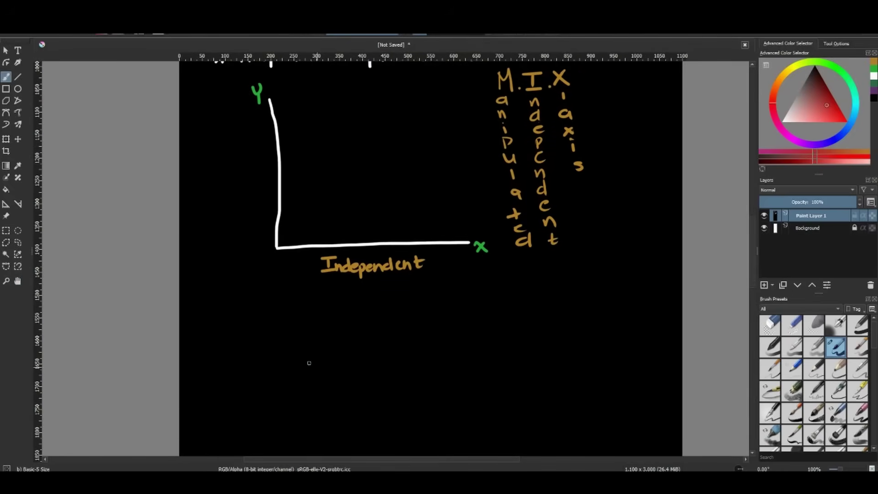
mouse_move(227, 334)
left_mouse_down()
mouse_move(224, 351)
mouse_move(257, 351)
left_mouse_up()
left_click(247, 346)
mouse_move(257, 333)
left_mouse_down()
mouse_move(270, 352)
mouse_move(288, 343)
left_mouse_up()
mouse_move(295, 331)
left_mouse_down()
mouse_move(288, 350)
mouse_move(340, 337)
left_mouse_up()
Draw an arrow from D.R.Y and write 'Dependent' beside it.
left_click_drag(330, 328, 332, 344)
left_click_drag(368, 315, 367, 329)
mouse_move(367, 315)
left_mouse_down()
mouse_move(369, 329)
mouse_move(393, 327)
left_mouse_up()
left_click_drag(396, 317, 424, 328)
mouse_move(435, 312)
left_mouse_down()
mouse_move(436, 326)
mouse_move(445, 322)
left_mouse_up()
left_click_drag(447, 327, 465, 326)
left_click_drag(460, 320, 472, 319)
Write 'Responding' beneath Dependent.
mouse_move(368, 334)
left_mouse_down()
mouse_move(369, 347)
mouse_move(382, 339)
mouse_move(387, 347)
left_mouse_up()
left_click_drag(397, 339, 393, 345)
left_click_drag(406, 337, 405, 352)
left_click_drag(405, 339, 416, 345)
mouse_move(425, 339)
left_mouse_down()
mouse_move(435, 346)
mouse_move(450, 338)
mouse_move(451, 346)
left_mouse_up()
left_click_drag(453, 346, 472, 351)
Write 'Y-Axis' beneath Responding.
left_click_drag(371, 357, 378, 367)
mouse_move(378, 366)
left_mouse_down()
mouse_move(378, 375)
mouse_move(397, 369)
left_mouse_up()
mouse_move(405, 360)
left_mouse_down()
mouse_move(401, 374)
mouse_move(412, 375)
left_mouse_up()
mouse_move(406, 369)
left_mouse_down()
mouse_move(430, 371)
mouse_move(419, 374)
left_mouse_up()
left_click_drag(433, 366, 439, 374)
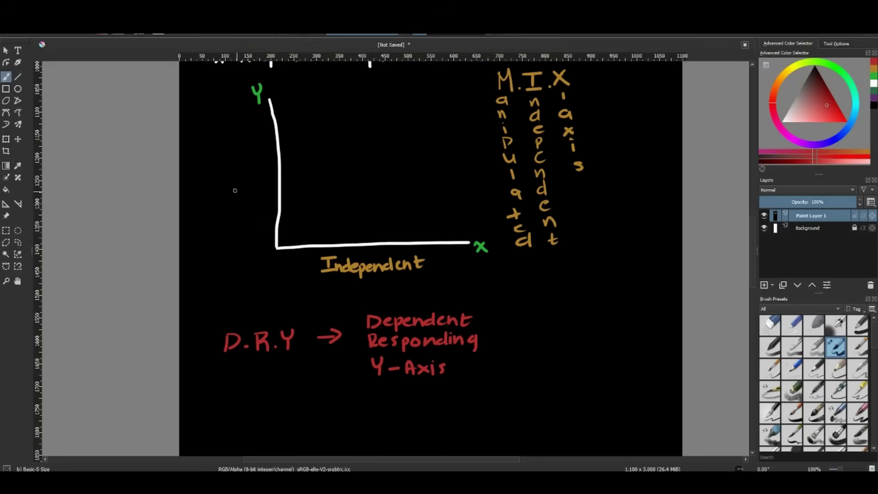
Label the graph's vertical axis 'dependent' sideways and pan the canvas up to show blank space.
left_click_drag(251, 227, 262, 214)
left_click_drag(258, 215, 256, 148)
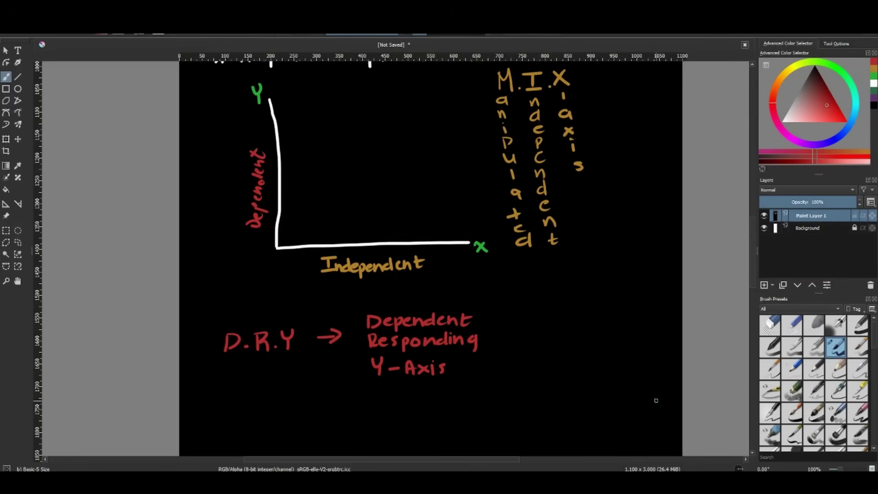
left_click(18, 281)
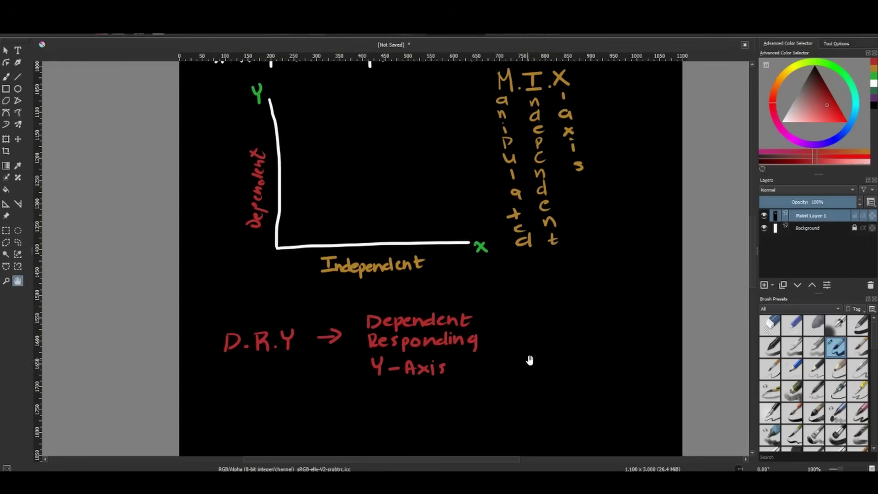
left_click_drag(575, 359, 584, 318)
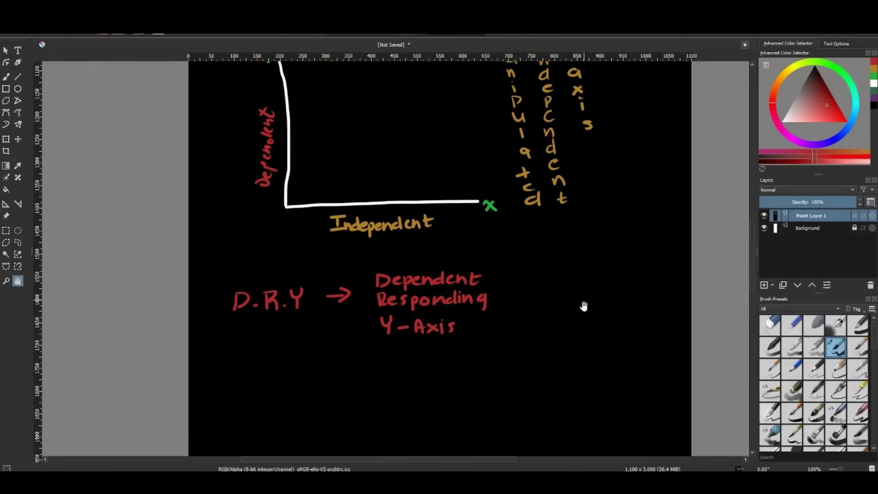
Scroll the canvas down three notches to reach a clear area for the Line Graphs section.
scroll(585, 318, "down", 10)
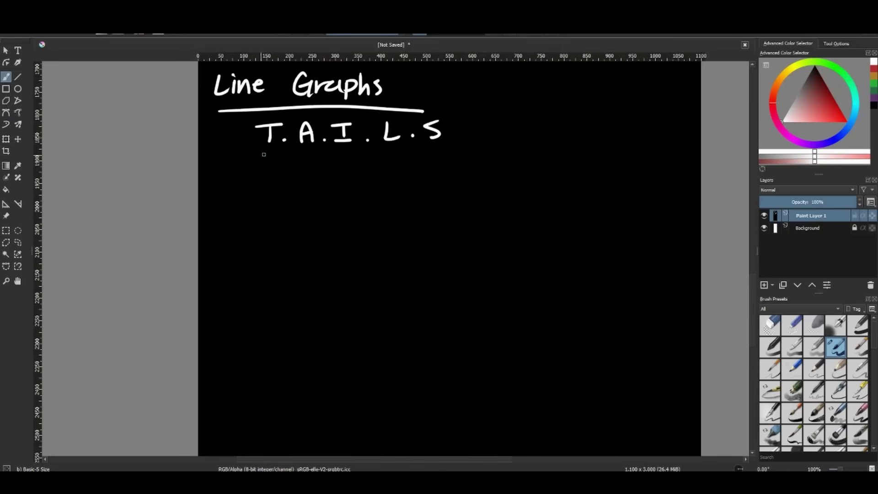
Pick a green shade and write 'itle' down from the T to spell Title.
left_click(820, 64)
left_click(826, 85)
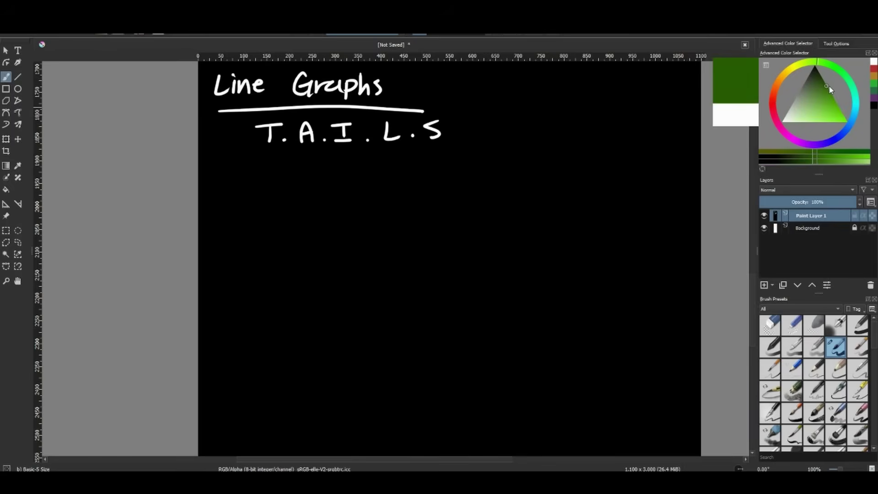
left_click_drag(267, 160, 268, 190)
left_click(266, 155)
mouse_move(261, 184)
left_mouse_down()
mouse_move(273, 183)
mouse_move(277, 220)
left_mouse_up()
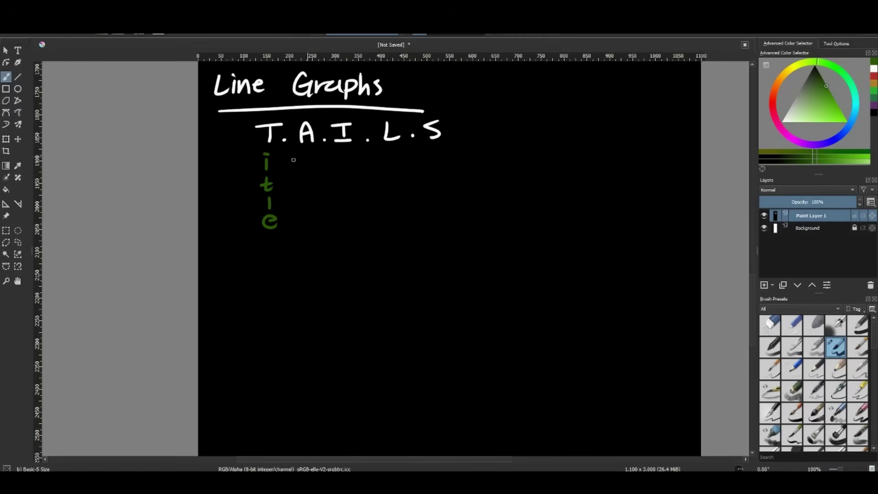
Write green 'xes' under A and 'nterval' under I for Axes and Interval.
mouse_move(305, 155)
left_mouse_down()
mouse_move(314, 182)
mouse_move(303, 204)
left_mouse_up()
mouse_move(343, 155)
left_mouse_down()
mouse_move(342, 166)
mouse_move(354, 167)
mouse_move(347, 187)
left_mouse_up()
mouse_move(341, 180)
left_mouse_down()
mouse_move(352, 180)
mouse_move(361, 208)
mouse_move(360, 266)
left_mouse_up()
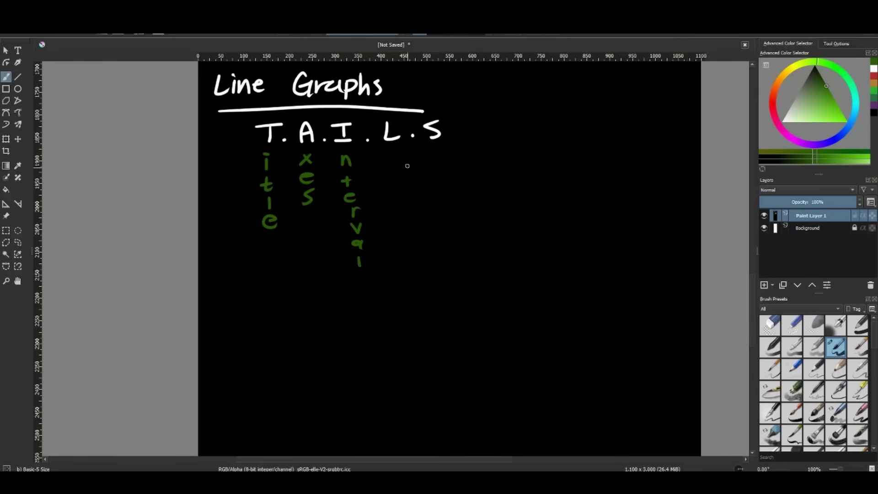
Write green 'abels' under L and 'cale' under S to spell Labels and Scale.
mouse_move(396, 154)
left_mouse_down()
mouse_move(392, 183)
mouse_move(402, 201)
left_mouse_up()
left_click_drag(394, 206, 395, 217)
left_click_drag(398, 224, 391, 235)
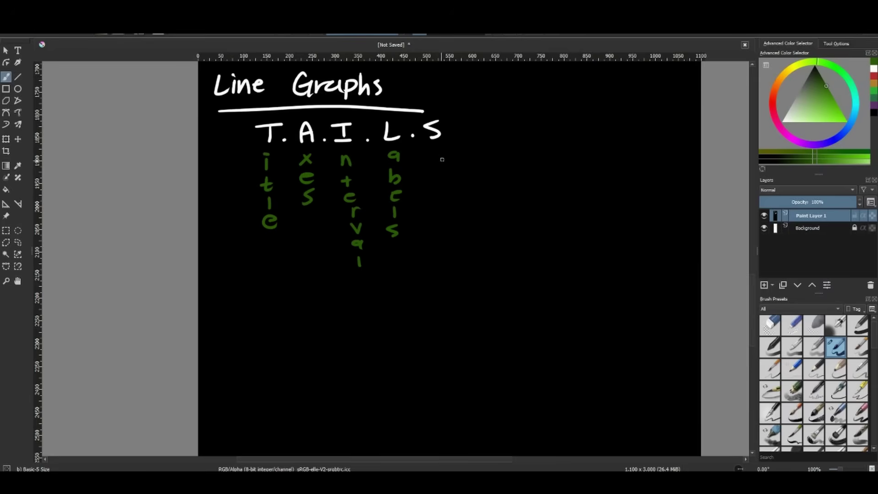
mouse_move(442, 147)
left_mouse_down()
mouse_move(430, 152)
mouse_move(441, 159)
mouse_move(429, 219)
mouse_move(443, 221)
left_mouse_up()
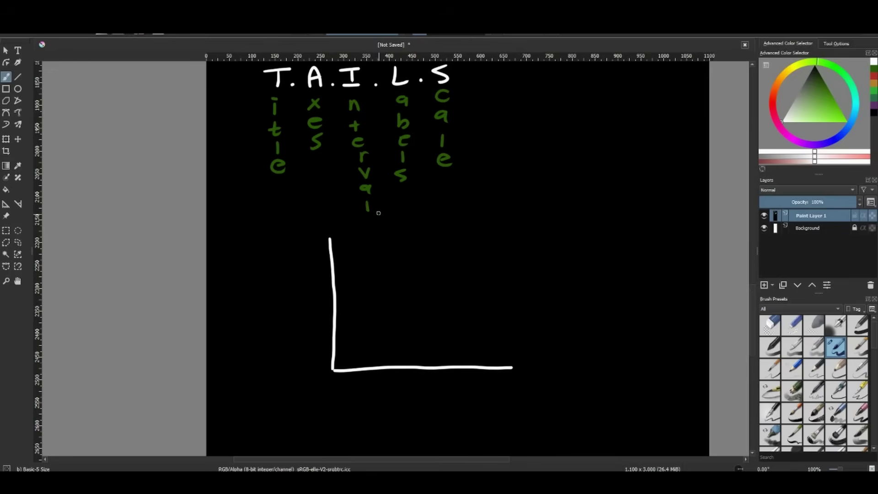
Handwrite the white title 'Number of butterflies seen in different temperatures' over two lines above the axes.
mouse_move(386, 219)
left_mouse_down()
mouse_move(485, 204)
mouse_move(488, 212)
mouse_move(581, 205)
mouse_move(644, 216)
left_mouse_up()
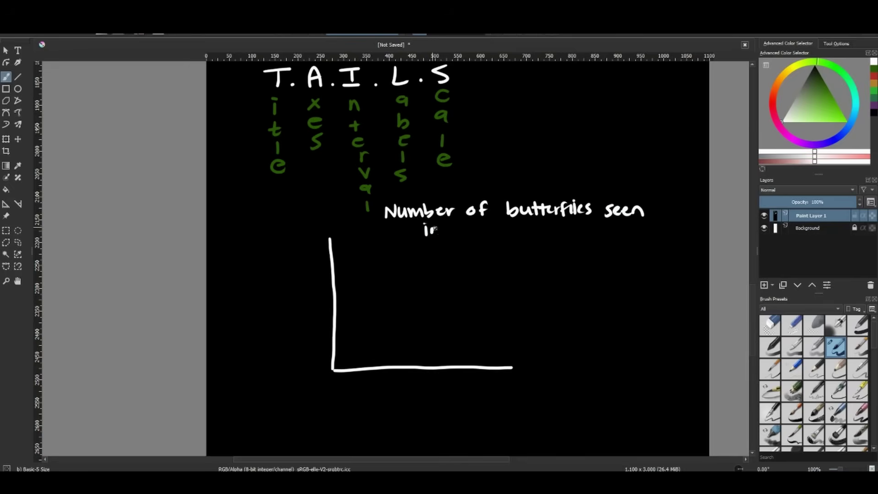
mouse_move(472, 228)
left_mouse_down()
mouse_move(672, 223)
mouse_move(671, 230)
left_mouse_up()
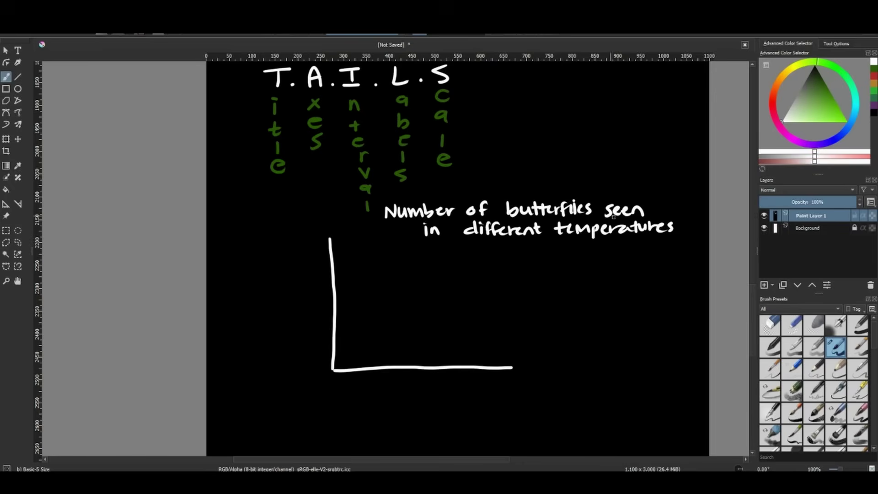
Circle 'temperatures' and 'Number of butterflies' in the title and write 'Temp. (°C)' under the x-axis.
mouse_move(666, 217)
left_mouse_down()
mouse_move(567, 220)
mouse_move(600, 243)
mouse_move(687, 240)
mouse_move(668, 221)
left_mouse_up()
mouse_move(368, 394)
left_mouse_down()
mouse_move(387, 394)
mouse_move(375, 410)
left_mouse_up()
left_click_drag(381, 405, 407, 405)
left_click_drag(409, 400, 414, 409)
left_click(422, 408)
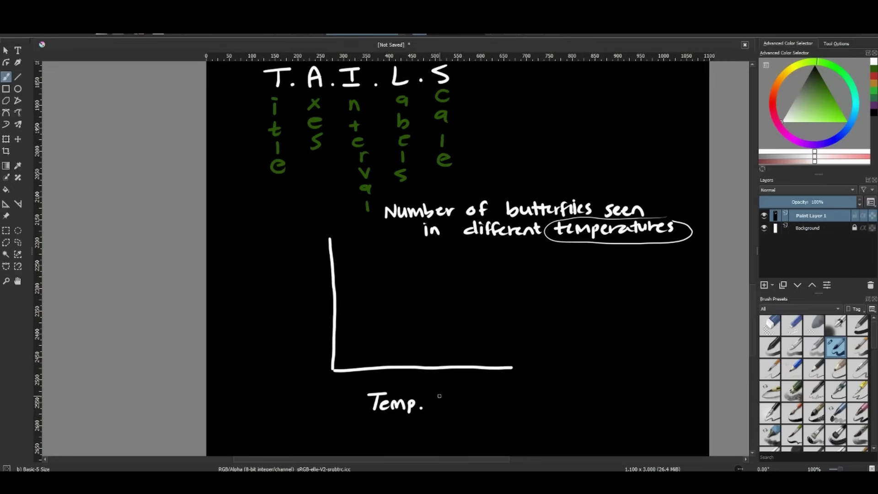
mouse_move(440, 396)
left_mouse_down()
mouse_move(438, 412)
mouse_move(444, 399)
mouse_move(463, 410)
left_mouse_up()
mouse_move(517, 196)
left_mouse_down()
mouse_move(389, 202)
mouse_move(453, 222)
mouse_move(600, 211)
mouse_move(510, 195)
left_mouse_up()
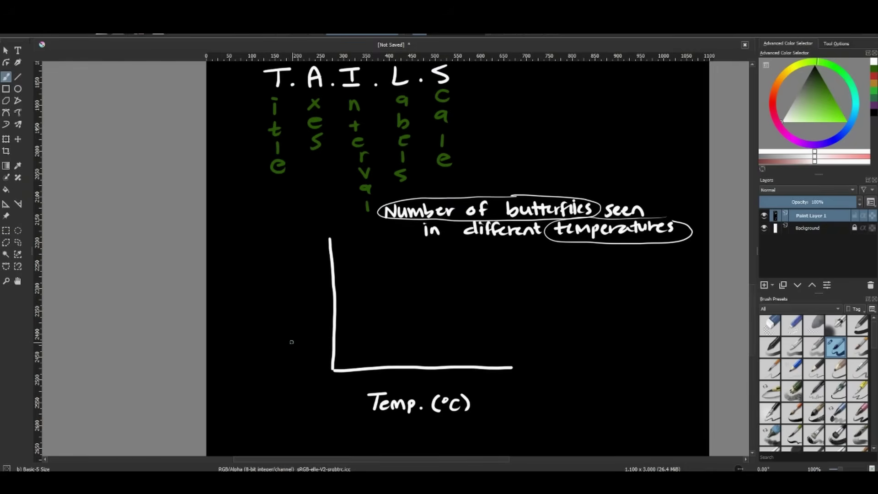
Write '# of butterflies' sideways along the y-axis and mark tick strokes across the x-axis.
mouse_move(270, 355)
left_mouse_down()
mouse_move(289, 350)
mouse_move(275, 362)
left_mouse_up()
mouse_move(282, 348)
left_mouse_down()
mouse_move(281, 362)
mouse_move(287, 334)
left_mouse_up()
mouse_move(271, 329)
left_mouse_down()
mouse_move(291, 323)
mouse_move(280, 321)
left_mouse_up()
mouse_move(273, 316)
left_mouse_down()
mouse_move(288, 311)
mouse_move(291, 299)
left_mouse_up()
left_click_drag(277, 295, 291, 289)
left_click_drag(283, 293, 290, 282)
left_click_drag(283, 286, 297, 271)
left_click_drag(279, 276, 299, 269)
left_click_drag(282, 269, 302, 254)
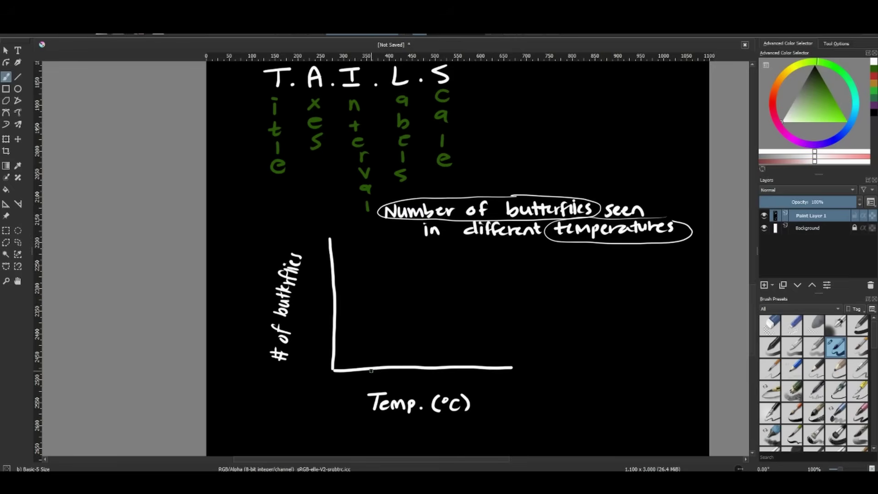
mouse_move(357, 362)
left_mouse_down()
mouse_move(357, 374)
mouse_move(509, 373)
left_mouse_up()
Draw y-axis ticks, undo the cramped ones with Ctrl+Z, and redraw them evenly spaced.
mouse_move(325, 350)
left_mouse_down()
mouse_move(342, 349)
mouse_move(333, 304)
mouse_move(343, 299)
left_mouse_up()
mouse_move(325, 296)
left_mouse_down()
mouse_move(342, 295)
mouse_move(342, 282)
left_mouse_up()
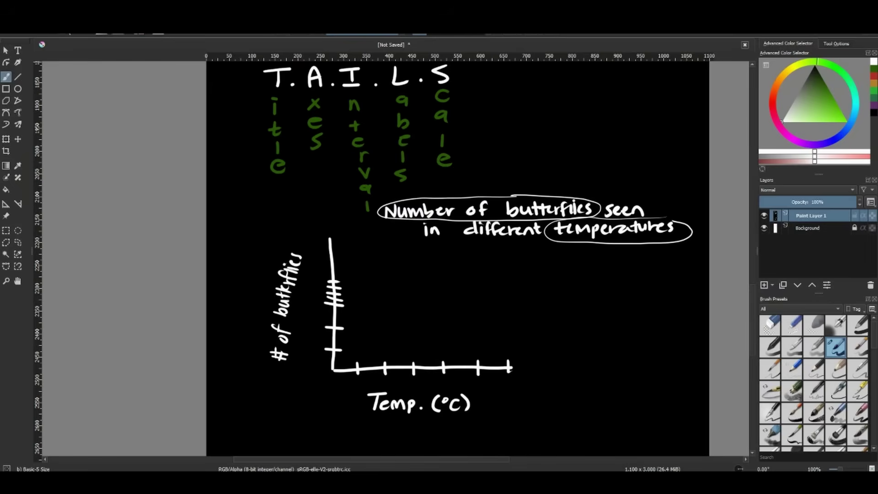
key("ctrl+z")
key("ctrl+z")
key("ctrl+z")
key("ctrl+z")
left_click_drag(324, 282, 345, 281)
mouse_move(321, 254)
left_mouse_down()
mouse_move(338, 255)
mouse_move(344, 237)
left_mouse_up()
Number the x-axis ticks 0, 10, 20, 30, 40 and 50.
left_click_drag(359, 382, 415, 390)
mouse_move(423, 382)
left_mouse_down()
mouse_move(417, 387)
mouse_move(422, 383)
left_mouse_up()
mouse_move(433, 381)
left_mouse_down()
mouse_move(435, 390)
mouse_move(476, 388)
left_mouse_up()
mouse_move(478, 380)
left_mouse_down()
mouse_move(479, 392)
mouse_move(517, 384)
left_mouse_up()
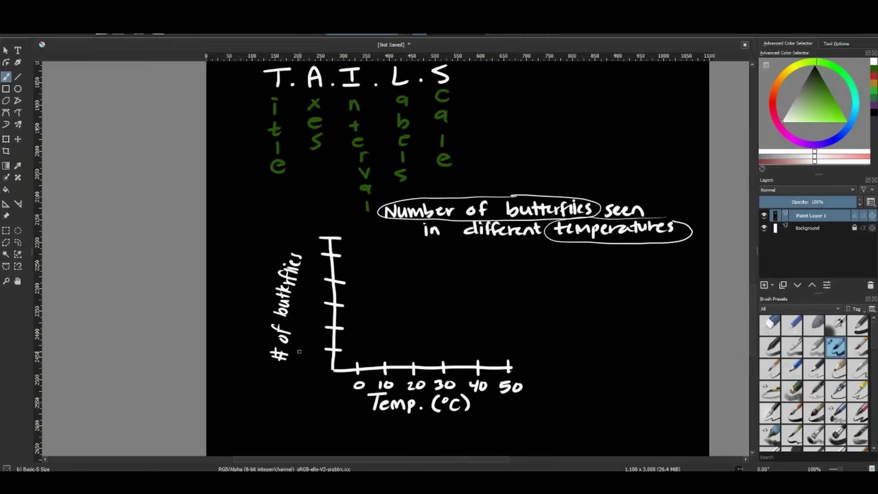
Label the y-axis ticks 100, 150, 200, 250, 300 and 350.
mouse_move(297, 348)
left_mouse_down()
mouse_move(297, 359)
mouse_move(316, 348)
mouse_move(300, 333)
left_mouse_up()
mouse_move(303, 323)
left_mouse_down()
mouse_move(311, 324)
mouse_move(304, 333)
left_mouse_up()
left_click_drag(315, 324, 305, 311)
mouse_move(311, 300)
left_mouse_down()
mouse_move(319, 299)
mouse_move(305, 287)
mouse_move(320, 276)
mouse_move(304, 261)
mouse_move(313, 254)
left_mouse_up()
mouse_move(320, 253)
left_mouse_down()
mouse_move(302, 239)
mouse_move(295, 245)
left_mouse_up()
mouse_move(312, 231)
left_mouse_down()
mouse_move(306, 243)
mouse_move(309, 232)
left_mouse_up()
left_click_drag(320, 232, 319, 234)
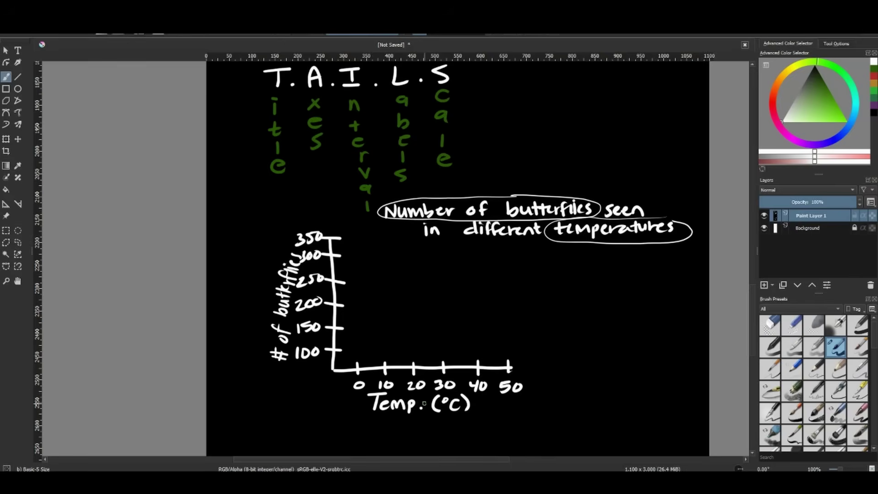
Plot six data points, including 150 at 10 °C and two at 300, and join them with a line.
left_click(402, 252)
left_click(358, 368)
left_click(379, 326)
left_click(432, 251)
left_click(477, 346)
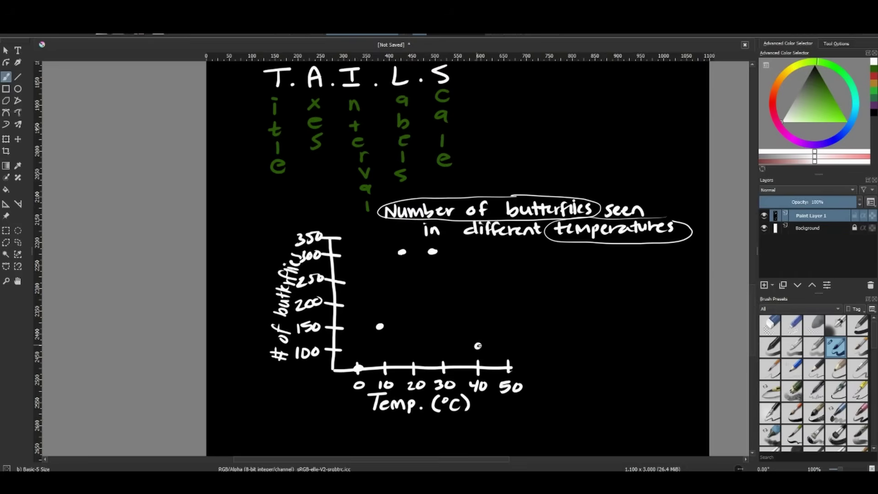
left_click(508, 367)
left_click_drag(358, 366, 380, 327)
mouse_move(402, 252)
left_mouse_down()
mouse_move(379, 325)
mouse_move(406, 252)
mouse_move(432, 252)
mouse_move(480, 349)
mouse_move(511, 368)
left_mouse_up()
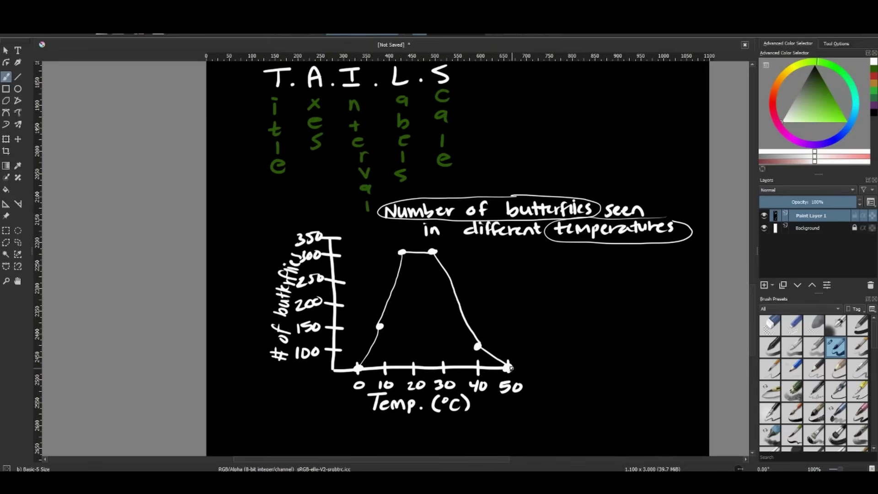